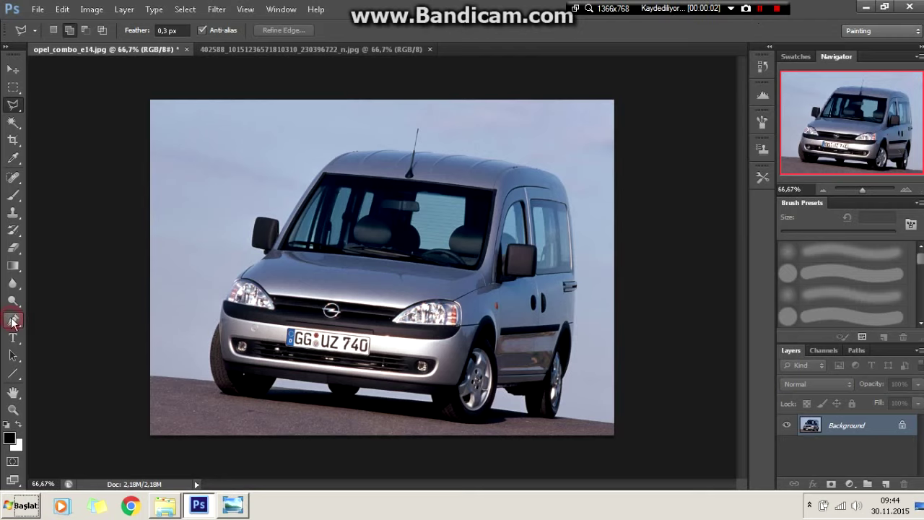
Trace a Pen path along the front bumper toward the front wheel arch
{"action": "left_click", "coordinate": [13, 320]}
{"action": "left_click", "coordinate": [369, 334]}
{"action": "scroll", "coordinate": [370, 334], "scroll_direction": "down", "scroll_amount": 2}
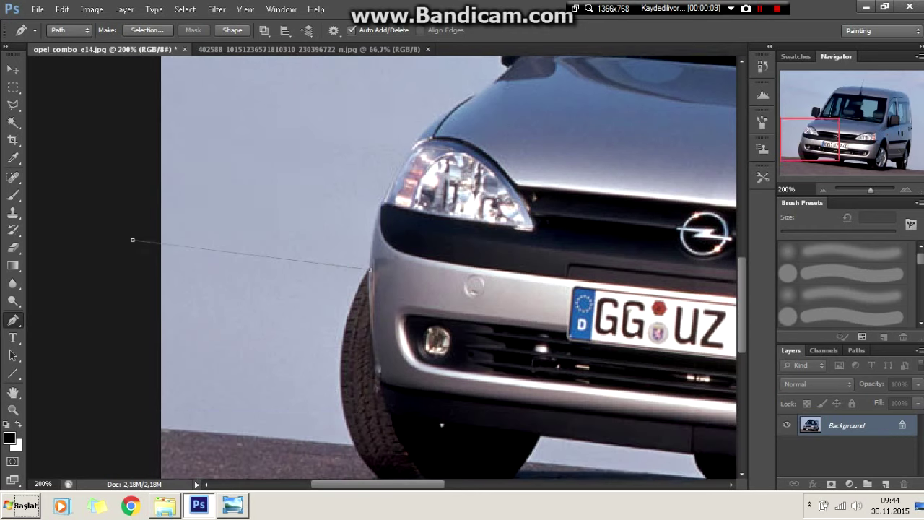
{"action": "scroll", "coordinate": [375, 337], "scroll_direction": "down", "scroll_amount": 1}
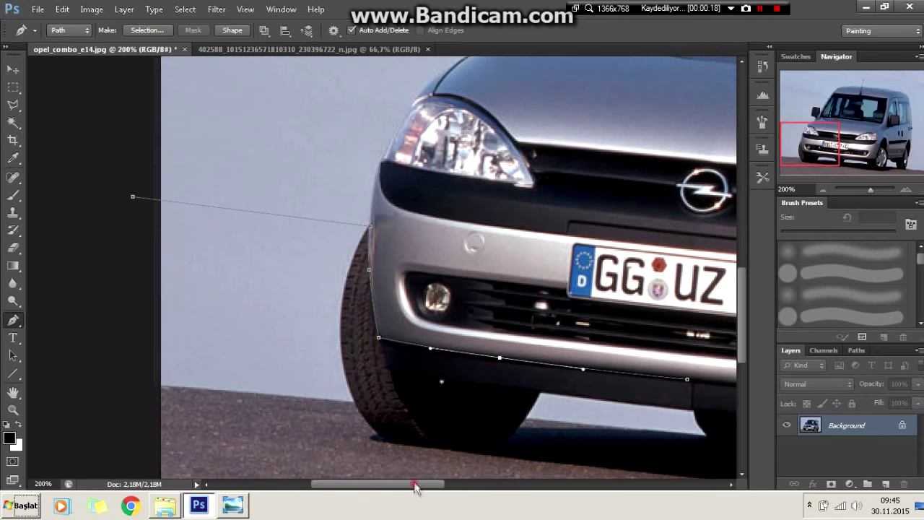
{"action": "left_click_drag", "start_coordinate": [417, 483], "coordinate": [503, 483]}
{"action": "left_click", "coordinate": [438, 402]}
{"action": "left_click", "coordinate": [620, 415]}
{"action": "left_click", "coordinate": [673, 272]}
{"action": "left_click", "coordinate": [641, 373]}
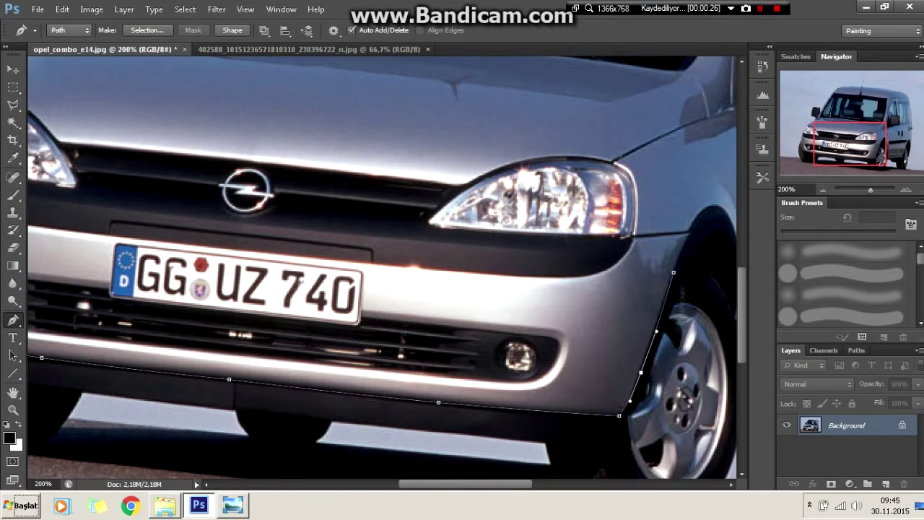
{"action": "scroll", "coordinate": [693, 245], "scroll_direction": "up", "scroll_amount": 1}
{"action": "scroll", "coordinate": [691, 241], "scroll_direction": "up", "scroll_amount": 1}
Continue the path down the front arch, along the sill and up the curved rear arch
{"action": "key", "text": "ctrl+plus"}
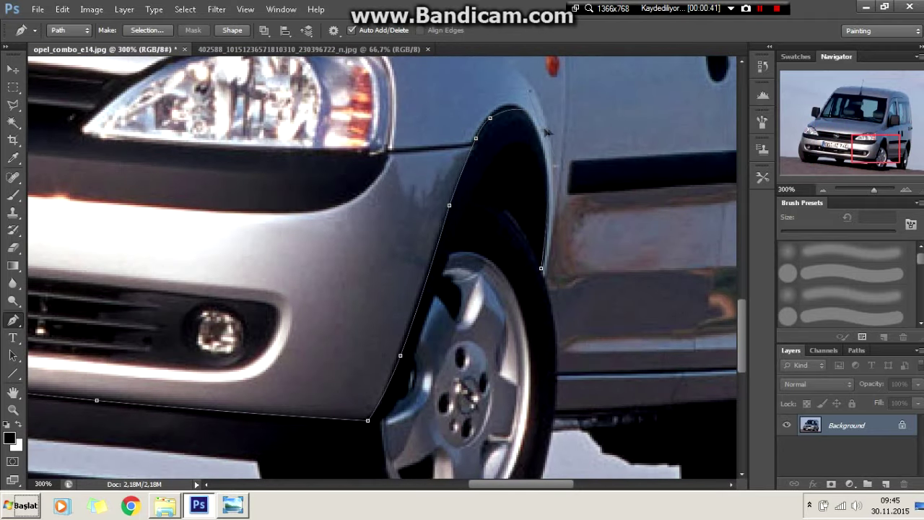
{"action": "left_click", "coordinate": [557, 345]}
{"action": "left_click", "coordinate": [556, 410]}
{"action": "left_click_drag", "start_coordinate": [490, 484], "coordinate": [537, 483]}
{"action": "left_click", "coordinate": [445, 399]}
{"action": "left_click", "coordinate": [484, 320]}
{"action": "left_click", "coordinate": [519, 211]}
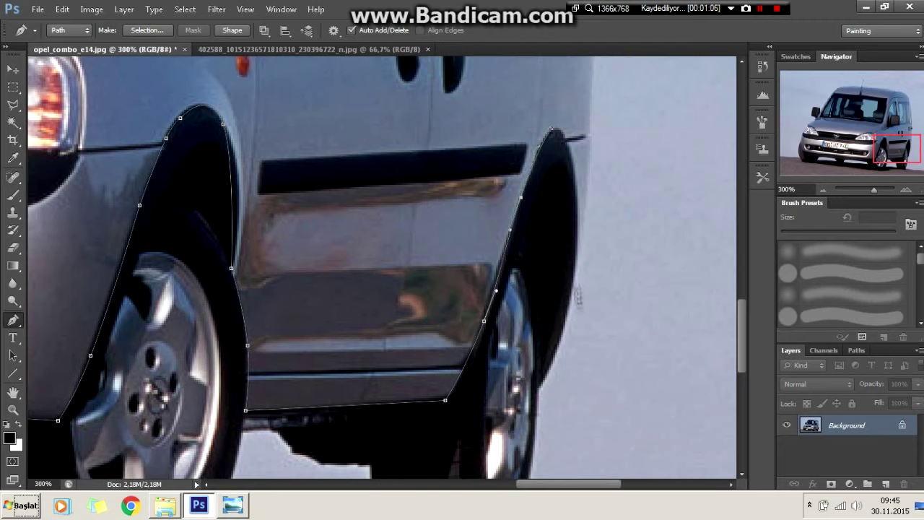
{"action": "left_click_drag", "start_coordinate": [563, 329], "coordinate": [545, 433]}
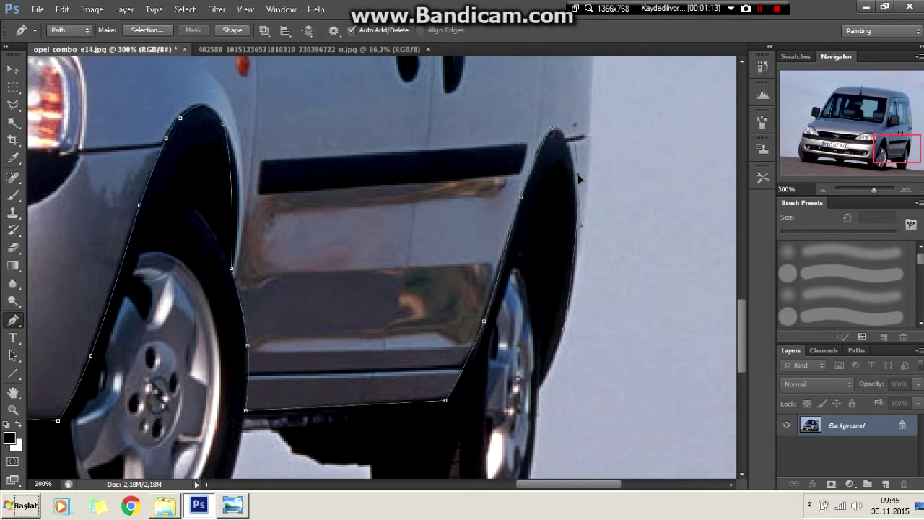
Turn the path into a selection and copy it onto a new Layer 1
{"action": "key", "text": "ctrl+0"}
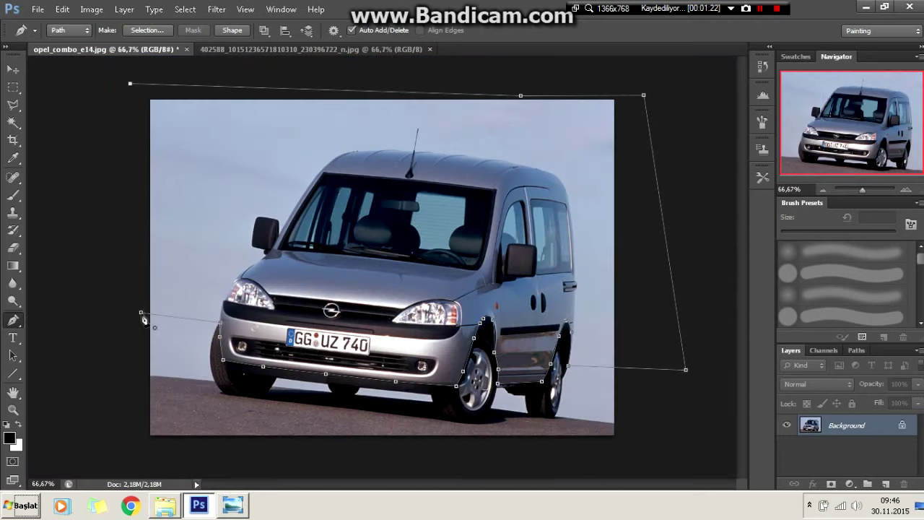
{"action": "left_click", "coordinate": [534, 161]}
{"action": "key", "text": "ctrl+j"}
Lower the copied van body on Layer 1 with Free Transform
{"action": "left_click", "coordinate": [533, 143]}
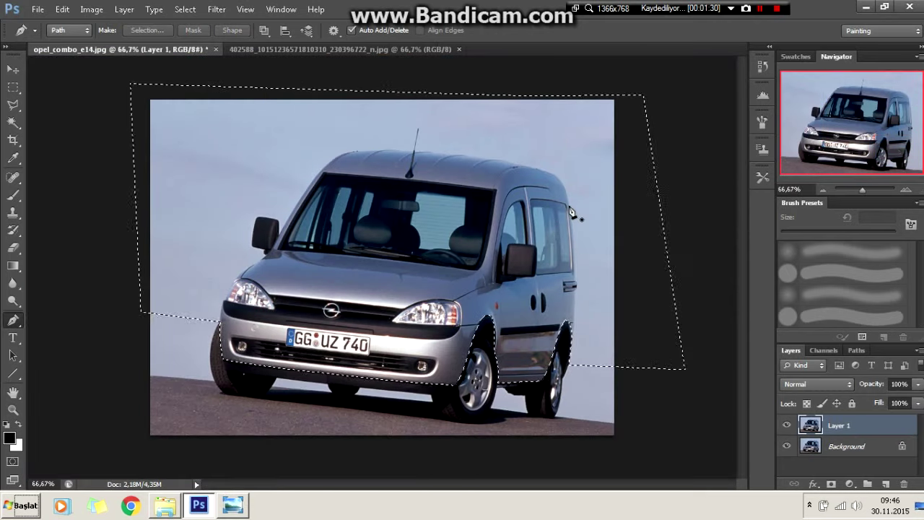
{"action": "key", "text": "ctrl+t"}
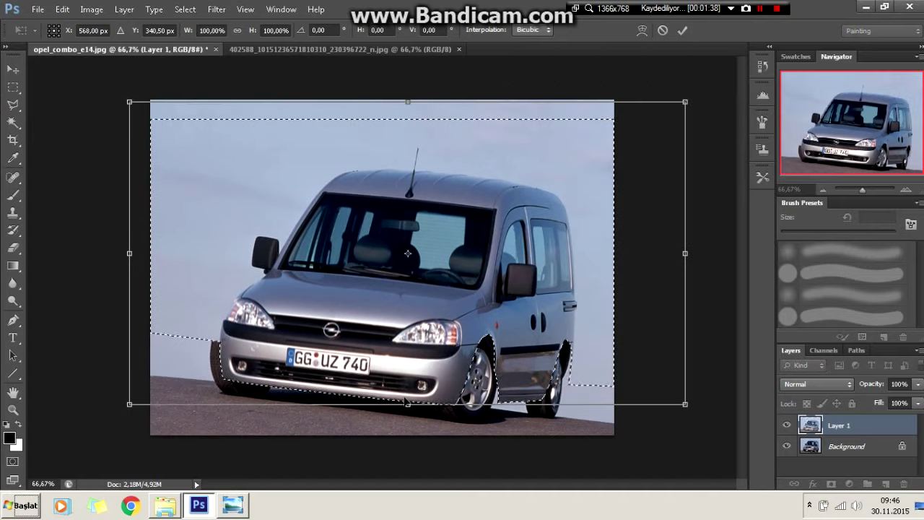
{"action": "key", "text": "Return"}
{"action": "key", "text": "ctrl+plus"}
{"action": "key", "text": "ctrl+plus"}
{"action": "key", "text": "ctrl+plus"}
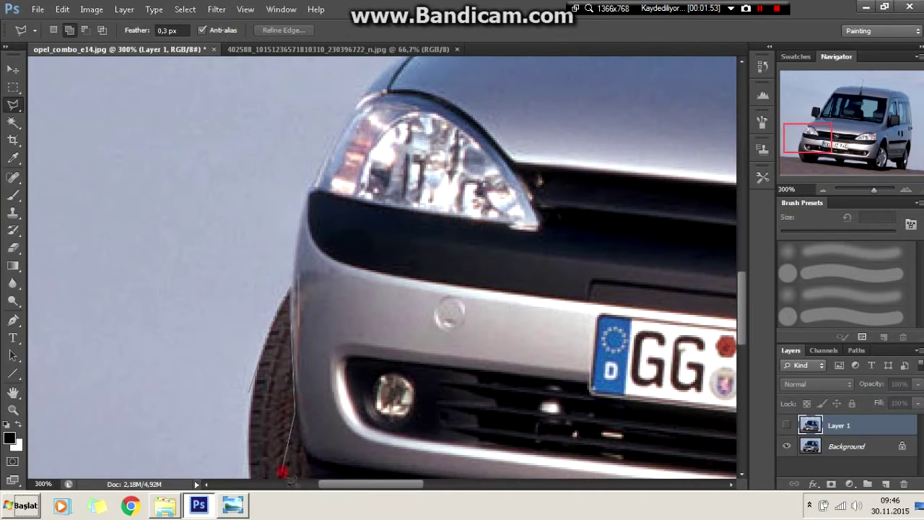
Outline the front tyre edge and close it into a selection
{"action": "scroll", "coordinate": [289, 476], "scroll_direction": "up", "scroll_amount": 3}
{"action": "right_click", "coordinate": [383, 180]}
{"action": "left_click", "coordinate": [289, 289]}
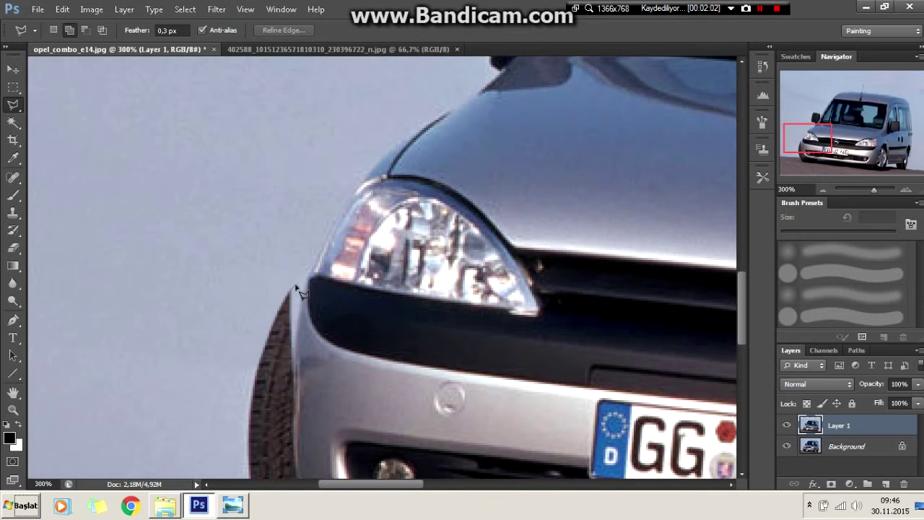
{"action": "double_click", "coordinate": [296, 370]}
Sample the dark tyre colour with the Eyedropper for painting
{"action": "right_click", "coordinate": [13, 283]}
{"action": "left_click", "coordinate": [58, 314]}
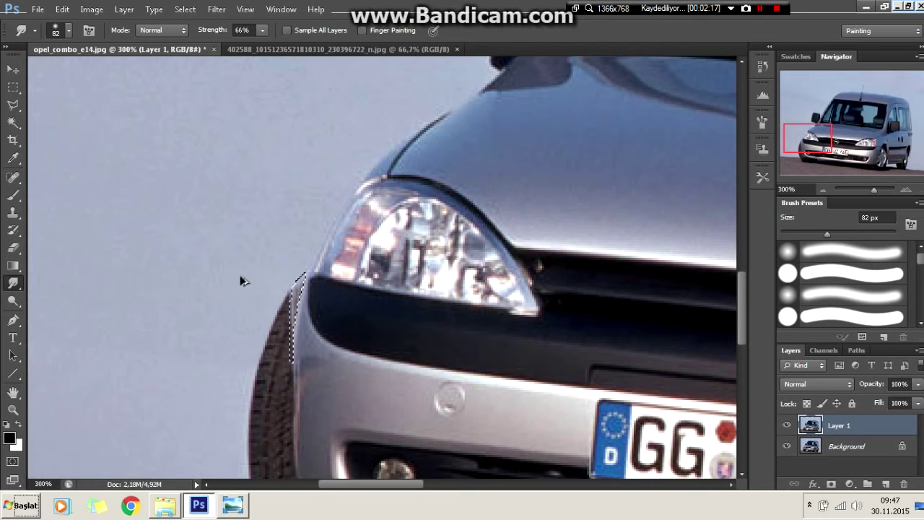
{"action": "left_click", "coordinate": [13, 157]}
{"action": "left_click", "coordinate": [272, 323]}
{"action": "left_click", "coordinate": [13, 195]}
{"action": "left_click", "coordinate": [13, 119]}
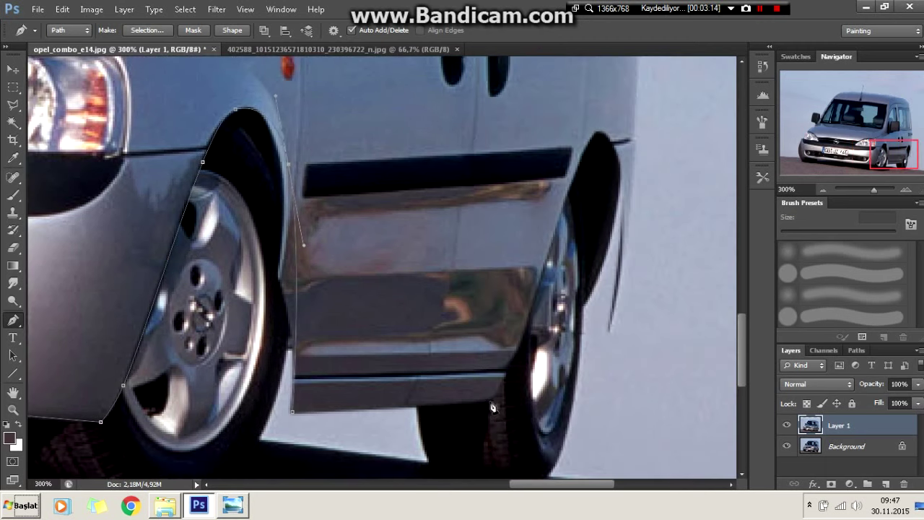
Curve the path around the wheel arch and colourise the layer orange with Hue 35
{"action": "left_click_drag", "start_coordinate": [534, 283], "coordinate": [541, 283]}
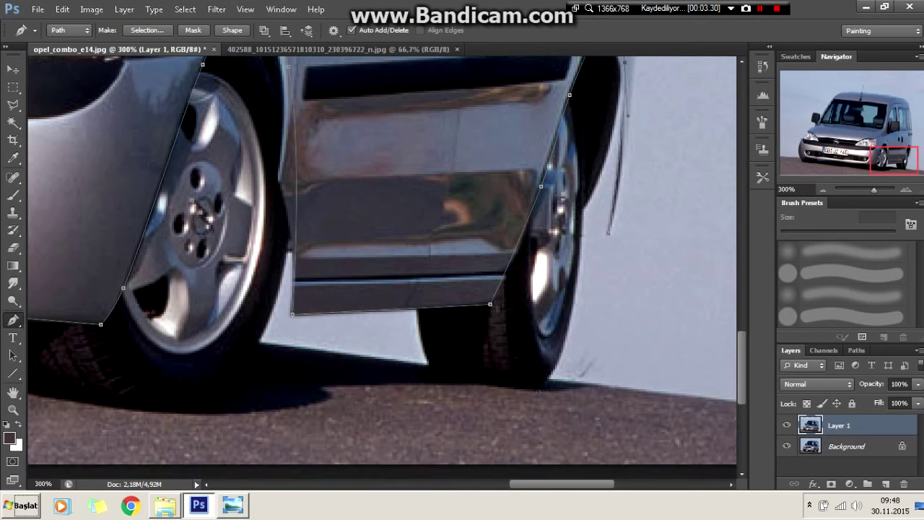
{"action": "left_click_drag", "start_coordinate": [534, 391], "coordinate": [595, 314]}
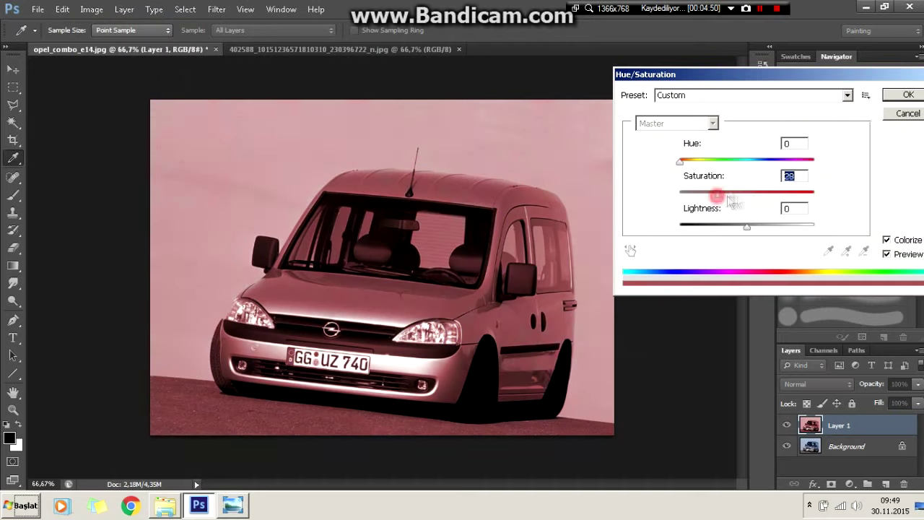
{"action": "type", "text": "35"}
{"action": "key", "text": "Return"}
Begin a Polygonal Lasso outline along the van's bottom edge at 100% zoom
{"action": "key", "text": "l"}
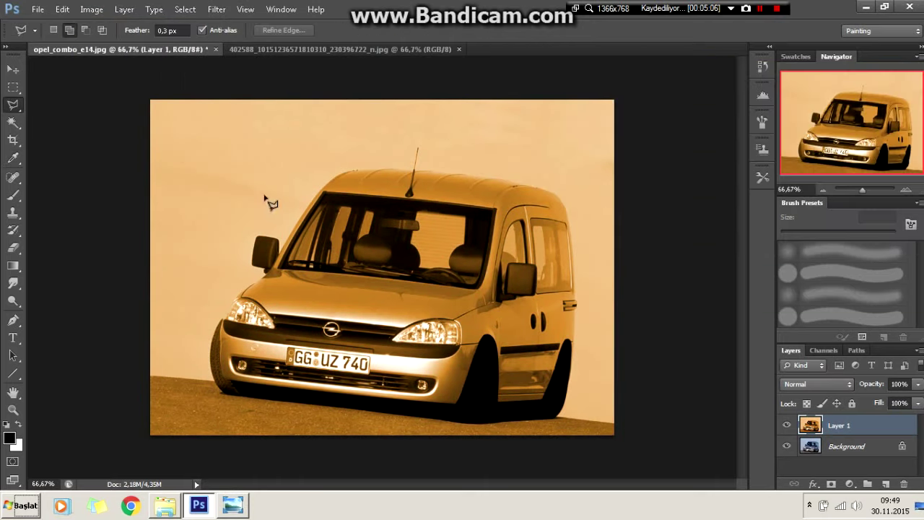
{"action": "key", "text": "ctrl+plus"}
{"action": "left_click", "coordinate": [148, 370]}
{"action": "left_click", "coordinate": [493, 410]}
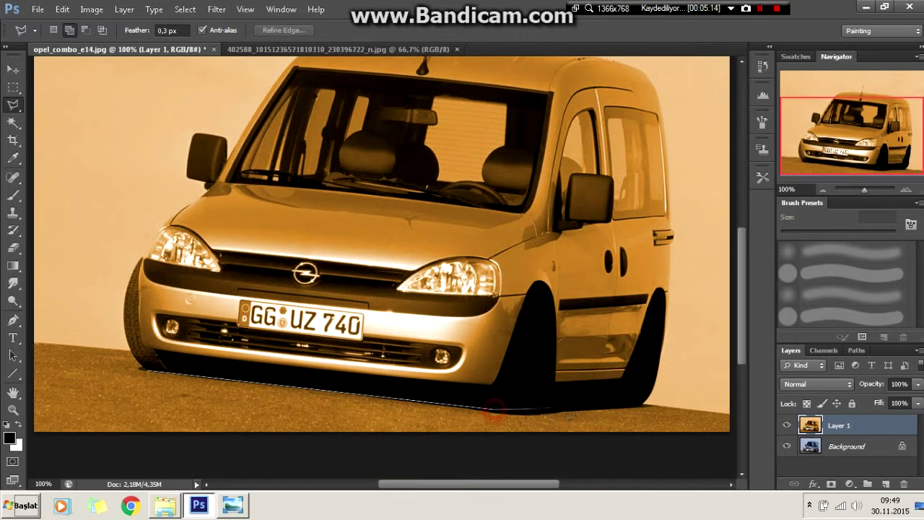
Trace the outline up the rear, along the roof and down to the headlights
{"action": "left_click", "coordinate": [660, 374]}
{"action": "left_click", "coordinate": [667, 290]}
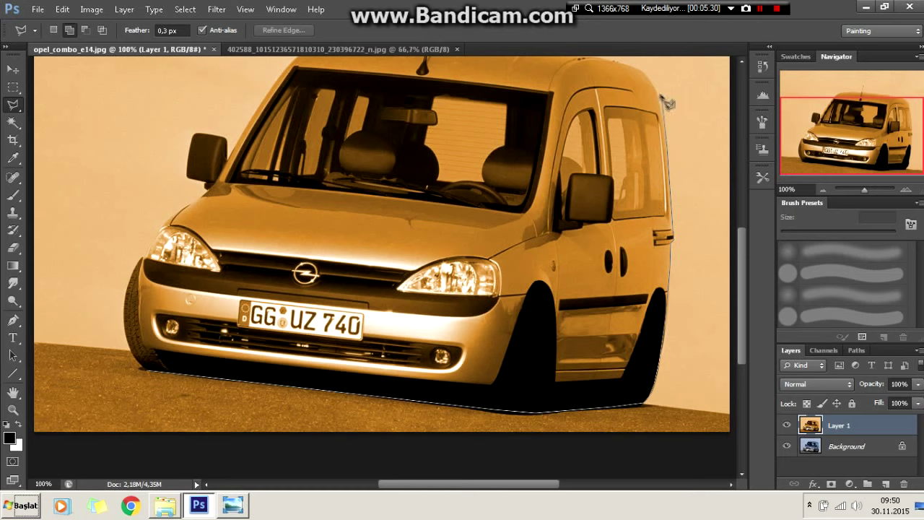
{"action": "left_click", "coordinate": [650, 79]}
{"action": "scroll", "coordinate": [650, 79], "scroll_direction": "up", "scroll_amount": 4}
{"action": "left_click", "coordinate": [449, 177]}
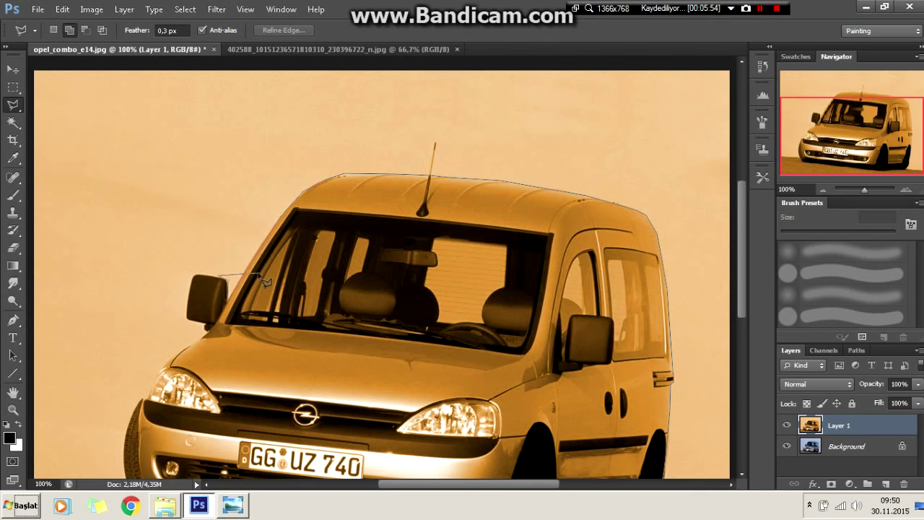
{"action": "left_click", "coordinate": [177, 355]}
{"action": "left_click", "coordinate": [128, 406]}
{"action": "scroll", "coordinate": [128, 406], "scroll_direction": "down", "scroll_amount": 4}
Invert the van selection, delete the tinted sky and road, and deselect
{"action": "right_click", "coordinate": [464, 195]}
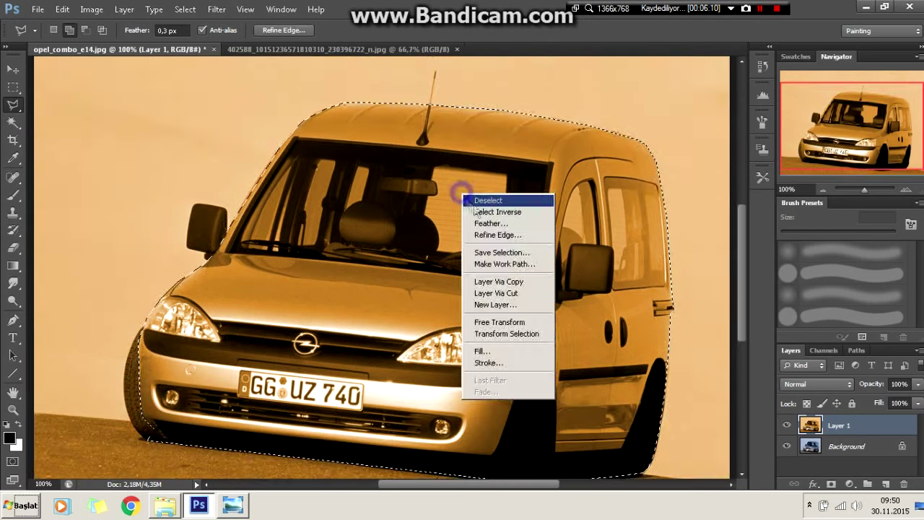
{"action": "left_click", "coordinate": [495, 214]}
{"action": "key", "text": "ctrl+minus"}
{"action": "key", "text": "Delete"}
{"action": "right_click", "coordinate": [402, 195]}
{"action": "left_click", "coordinate": [419, 197]}
{"action": "key", "text": "ctrl+plus"}
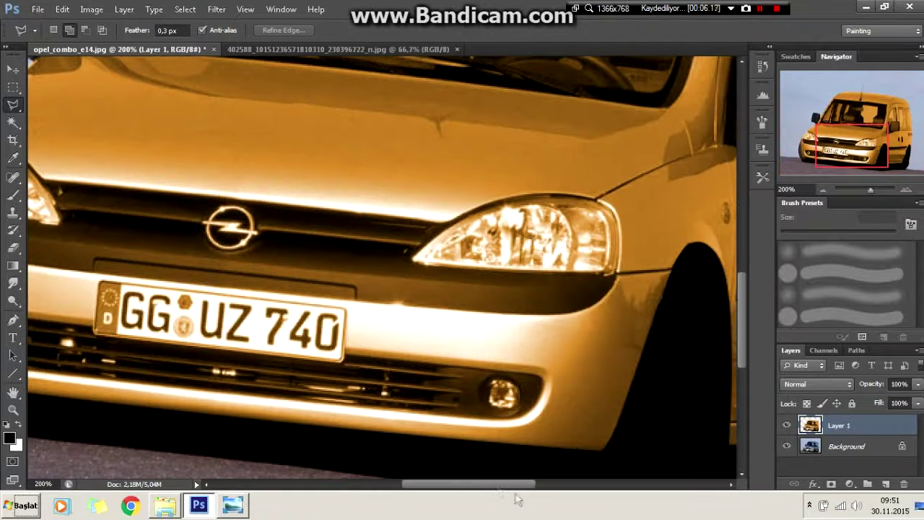
Discard the unfinished outline and start a new one at the right headlight
{"action": "scroll", "coordinate": [381, 267], "scroll_direction": "left", "scroll_amount": 3}
{"action": "key", "text": "Escape"}
{"action": "key", "text": "e"}
{"action": "left_click", "coordinate": [15, 104]}
{"action": "scroll", "coordinate": [155, 187], "scroll_direction": "up", "scroll_amount": 2}
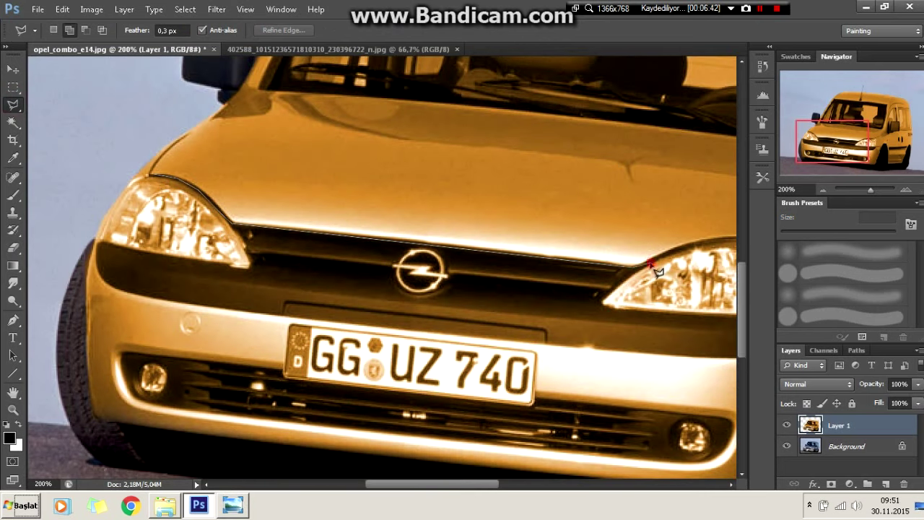
{"action": "scroll", "coordinate": [488, 260], "scroll_direction": "right", "scroll_amount": 3}
{"action": "left_click", "coordinate": [615, 270]}
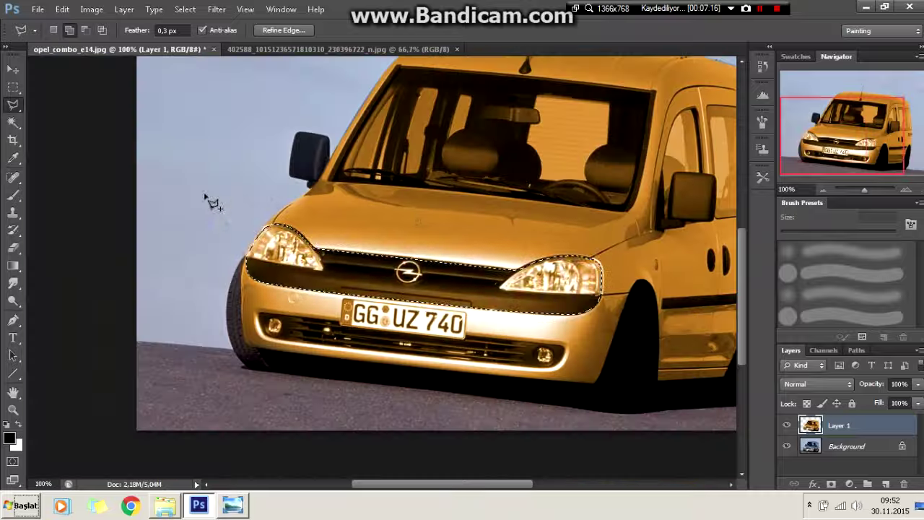
Outline the headlights, fog light and number plate area, clear it from the orange layer
{"action": "left_click_drag", "start_coordinate": [207, 200], "coordinate": [423, 206]}
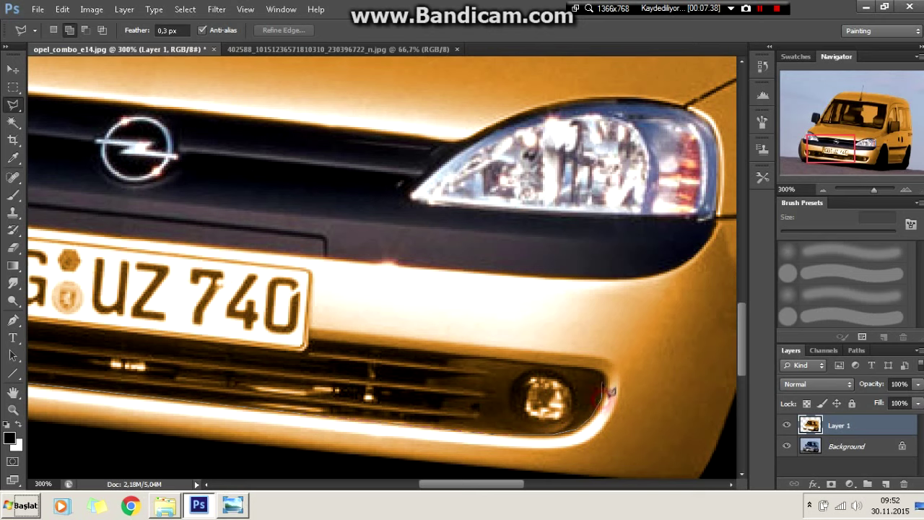
{"action": "left_click", "coordinate": [610, 392]}
{"action": "left_click", "coordinate": [309, 348]}
{"action": "left_click", "coordinate": [310, 272]}
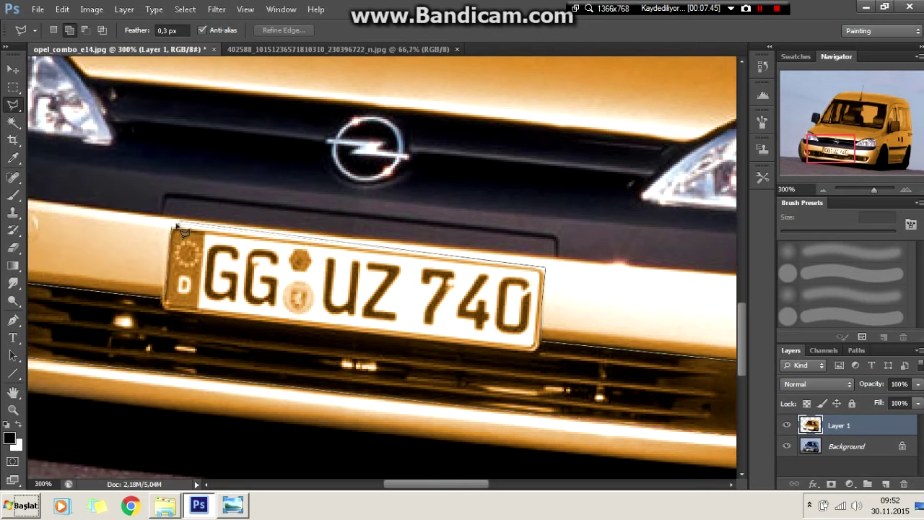
{"action": "left_click", "coordinate": [179, 228]}
{"action": "key", "text": "ctrl+minus"}
{"action": "key", "text": "alt+BackSpace"}
{"action": "right_click", "coordinate": [191, 185]}
{"action": "left_click", "coordinate": [217, 191]}
Outline the windshield, delete it from the orange layer and paint it near-black
{"action": "left_click_drag", "start_coordinate": [466, 483], "coordinate": [569, 485]}
{"action": "right_click", "coordinate": [371, 144]}
{"action": "scroll", "coordinate": [356, 184], "scroll_direction": "up", "scroll_amount": 5}
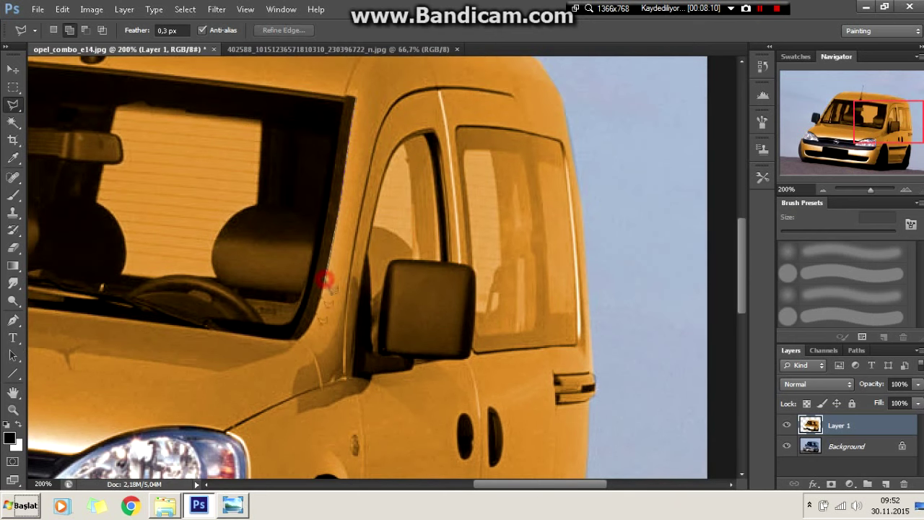
{"action": "scroll", "coordinate": [300, 347], "scroll_direction": "left", "scroll_amount": 1}
{"action": "scroll", "coordinate": [192, 298], "scroll_direction": "left", "scroll_amount": 5}
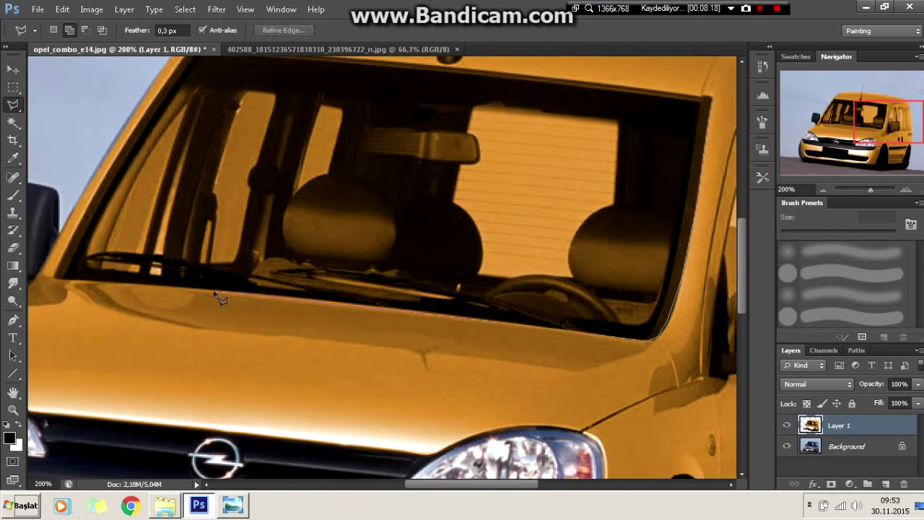
{"action": "scroll", "coordinate": [73, 286], "scroll_direction": "up", "scroll_amount": 3}
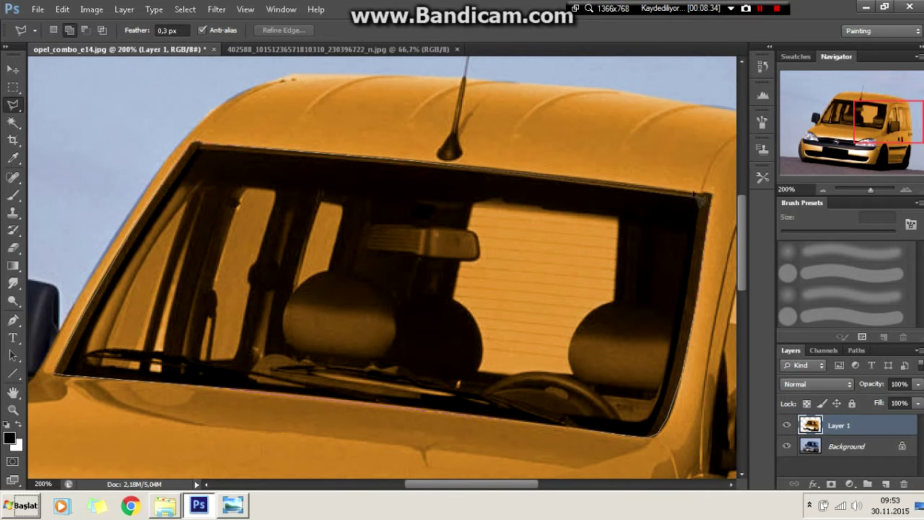
{"action": "left_click", "coordinate": [202, 142]}
{"action": "key", "text": "Delete"}
{"action": "key", "text": "b"}
{"action": "key", "text": "alt+BackSpace"}
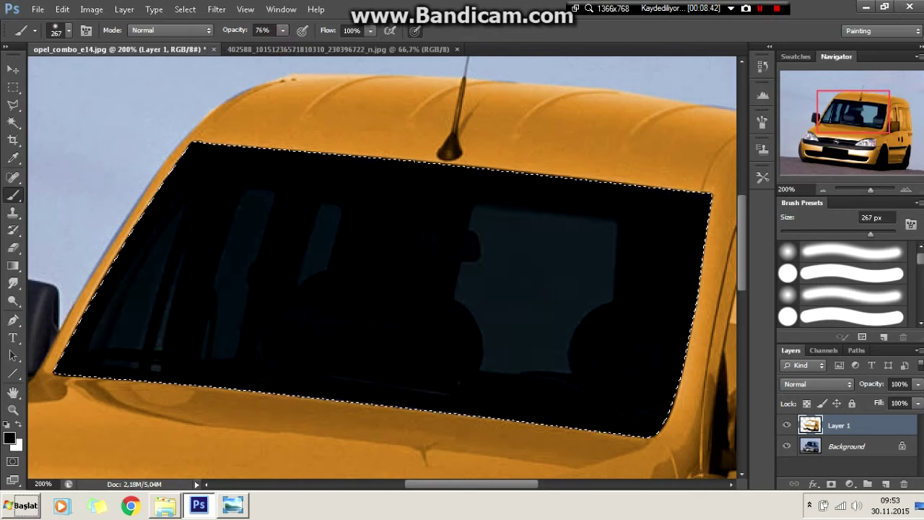
Outline the side windows, cut them from the orange layer and fill them dark
{"action": "key", "text": "ctrl+d"}
{"action": "key", "text": "l"}
{"action": "scroll", "coordinate": [323, 411], "scroll_direction": "right", "scroll_amount": 5}
{"action": "scroll", "coordinate": [323, 411], "scroll_direction": "down", "scroll_amount": 2}
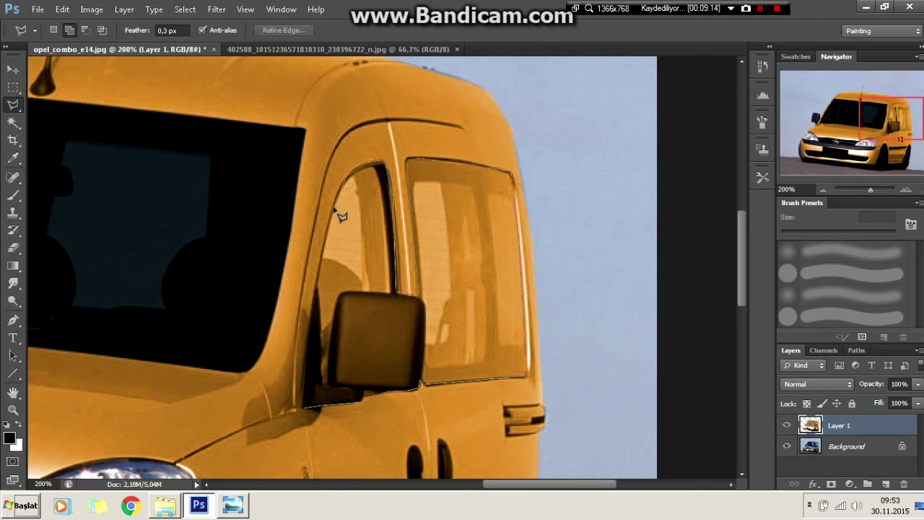
{"action": "left_click", "coordinate": [308, 354]}
{"action": "key", "text": "Delete"}
{"action": "left_click", "coordinate": [13, 195]}
{"action": "key", "text": "alt+BackSpace"}
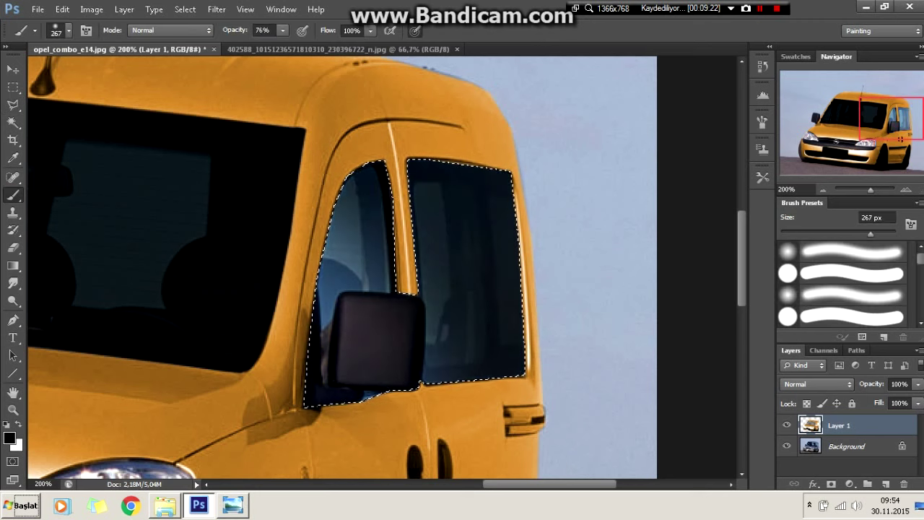
{"action": "key", "text": "ctrl+d"}
Outline and recolour the fuel cap on the side door
{"action": "key", "text": "l"}
{"action": "key", "text": "ctrl+0"}
{"action": "key", "text": "ctrl+plus"}
{"action": "key", "text": "ctrl+plus"}
{"action": "key", "text": "ctrl+plus"}
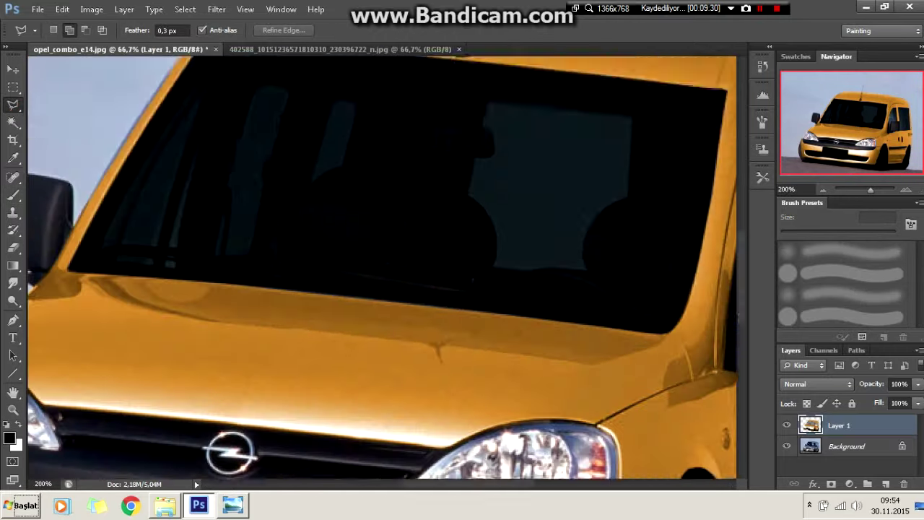
{"action": "left_click_drag", "start_coordinate": [448, 484], "coordinate": [545, 484]}
{"action": "key", "text": "ctrl+plus"}
{"action": "left_click", "coordinate": [166, 361]}
{"action": "double_click", "coordinate": [165, 371]}
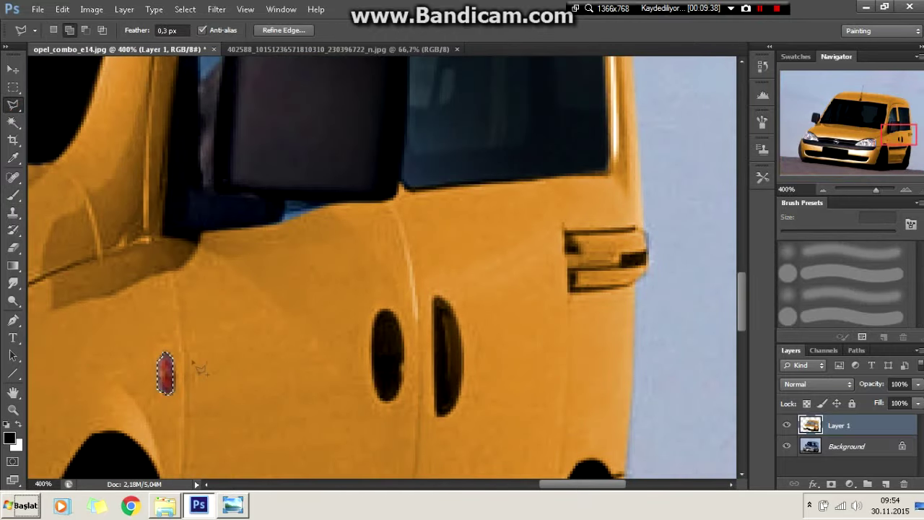
{"action": "key", "text": "ctrl+d"}
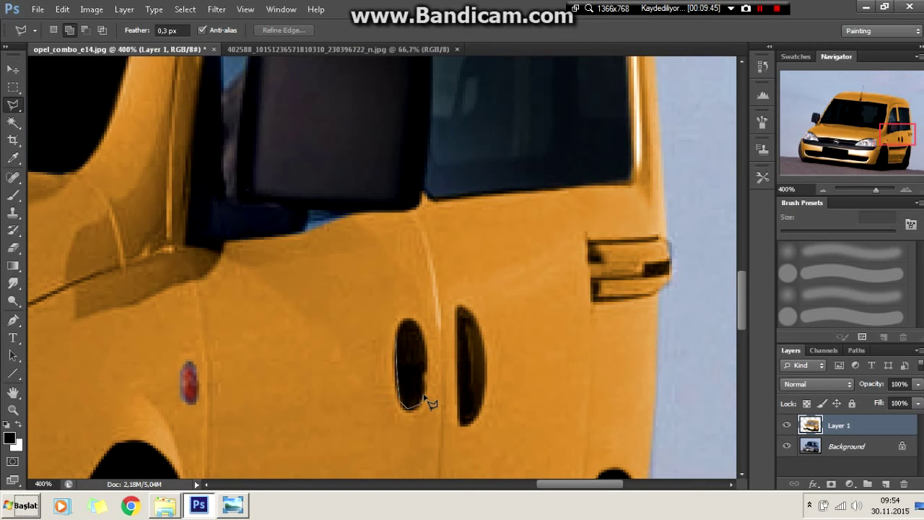
Outline the left and right door handles
{"action": "left_click", "coordinate": [426, 345]}
{"action": "left_click", "coordinate": [460, 302]}
{"action": "left_click", "coordinate": [462, 423]}
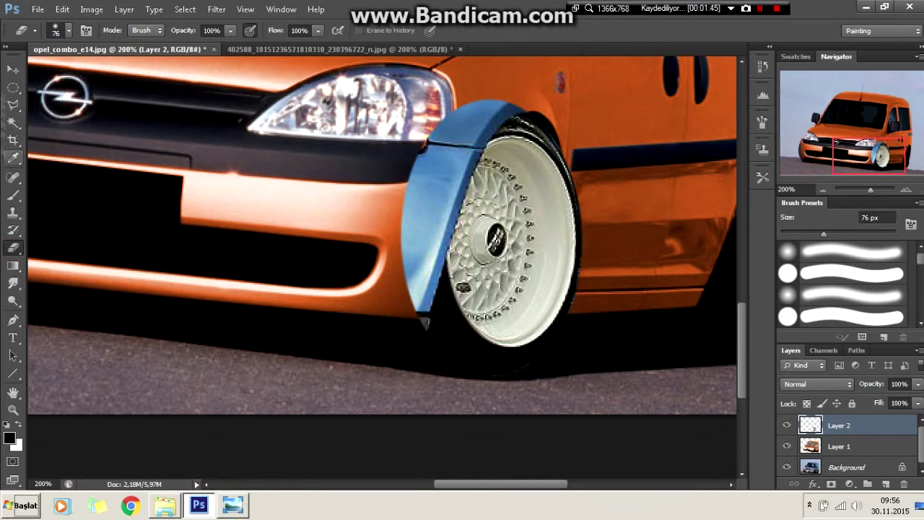
Narrow and slightly tilt the front wheel to fit the arch
{"action": "left_click_drag", "start_coordinate": [414, 237], "coordinate": [431, 235]}
{"action": "left_click_drag", "start_coordinate": [613, 82], "coordinate": [619, 87]}
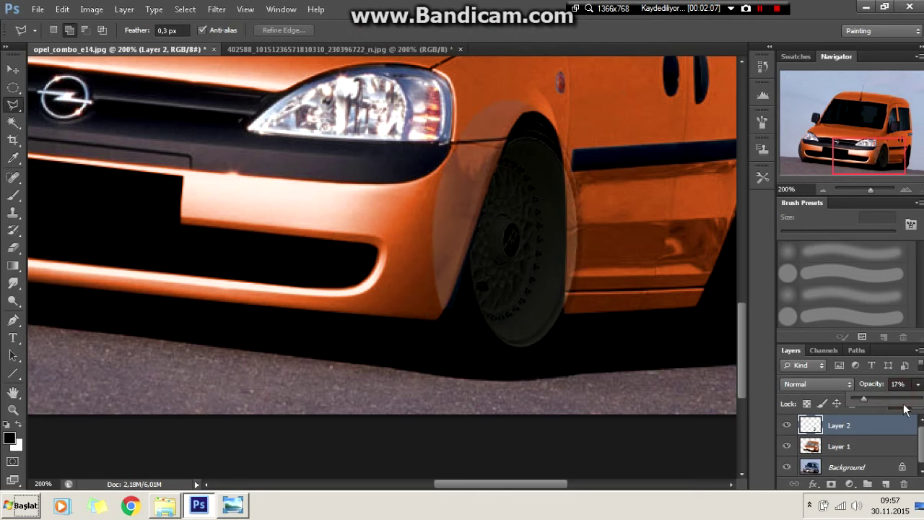
{"action": "left_click", "coordinate": [784, 426]}
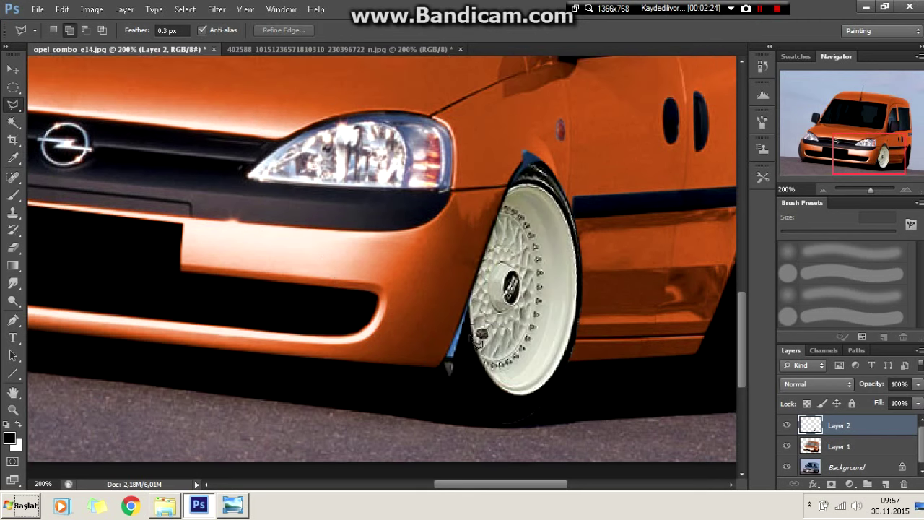
Outline and remove the leftover fender piece around the front arch
{"action": "key", "text": "ctrl+plus"}
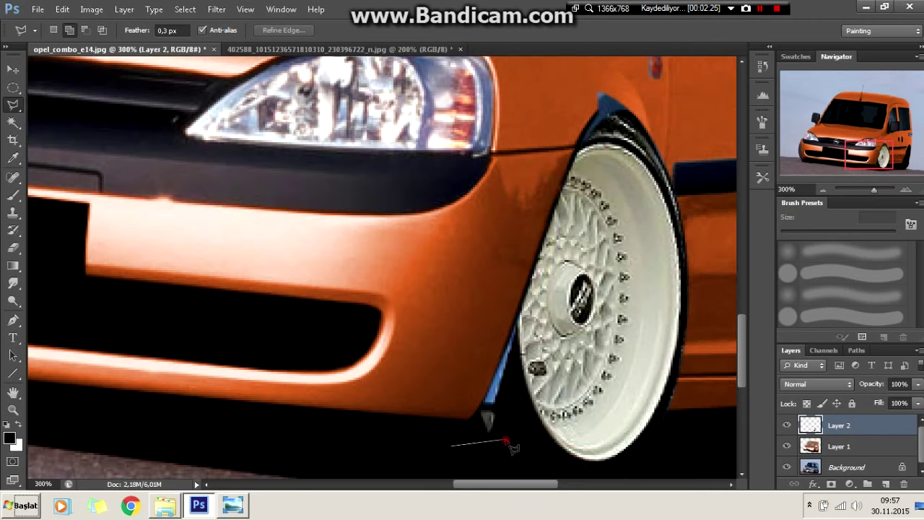
{"action": "double_click", "coordinate": [443, 436]}
{"action": "key", "text": "b"}
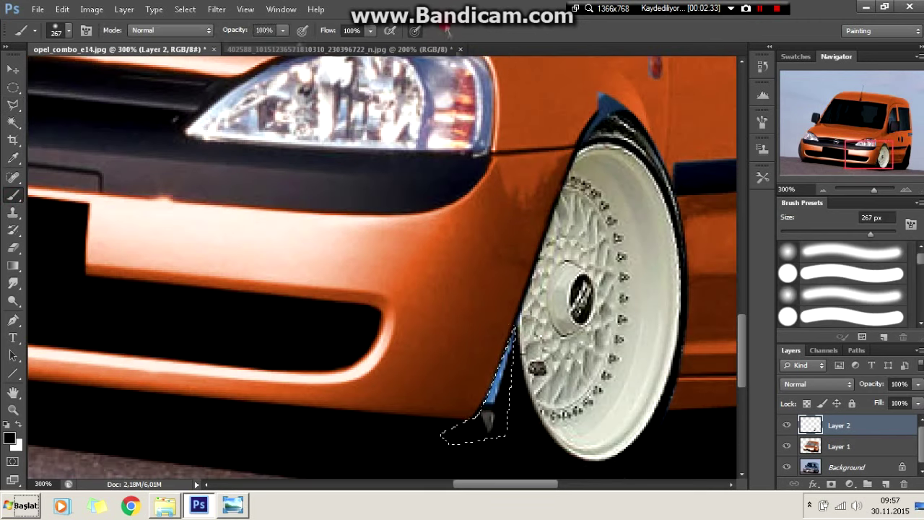
{"action": "key", "text": "ctrl+d"}
{"action": "key", "text": "e"}
{"action": "key", "text": "ctrl+minus"}
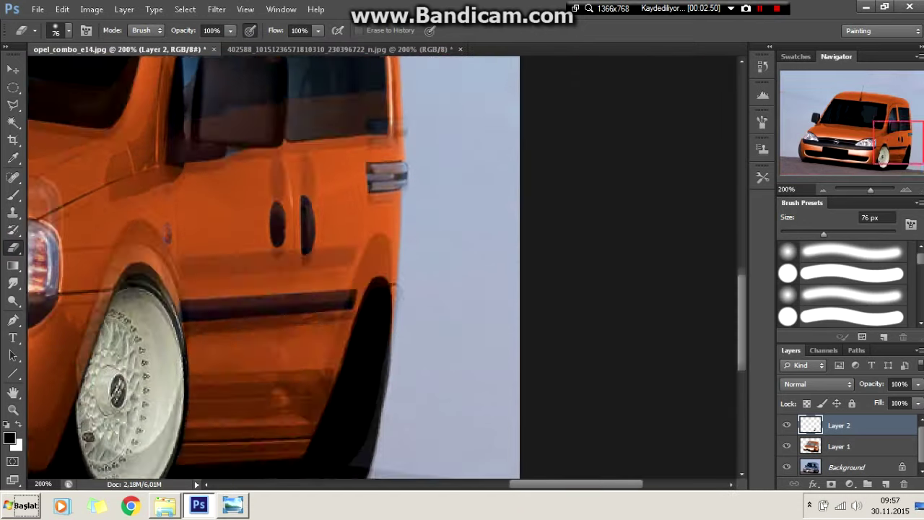
{"action": "key", "text": "ctrl+d"}
Reshape the selection to the donor car's tilted rear wheel and copy it
{"action": "key", "text": "l"}
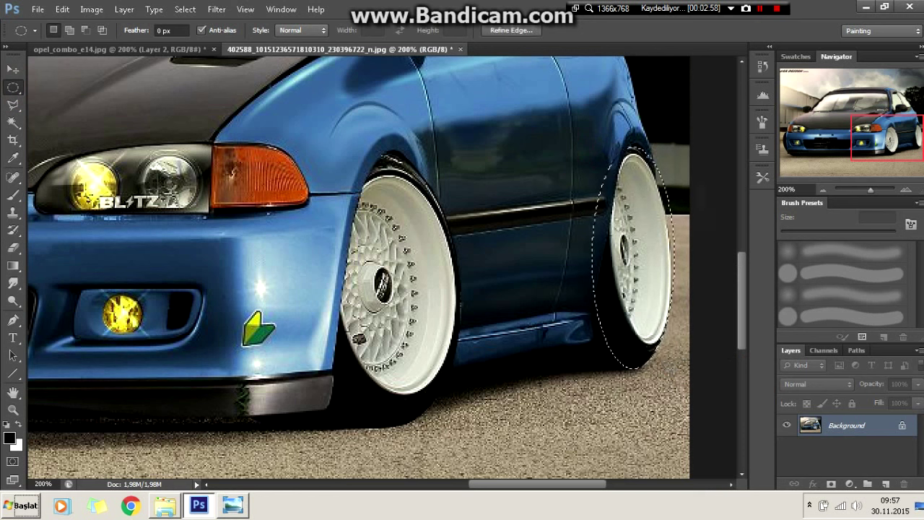
{"action": "right_click", "coordinate": [655, 192]}
{"action": "left_click", "coordinate": [693, 292]}
{"action": "left_click_drag", "start_coordinate": [685, 217], "coordinate": [683, 242]}
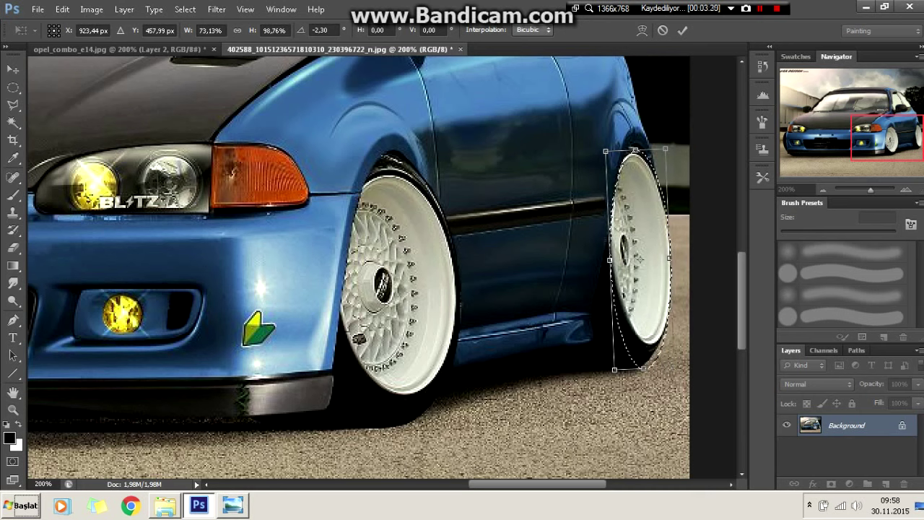
{"action": "key", "text": "Return"}
{"action": "key", "text": "ctrl+c"}
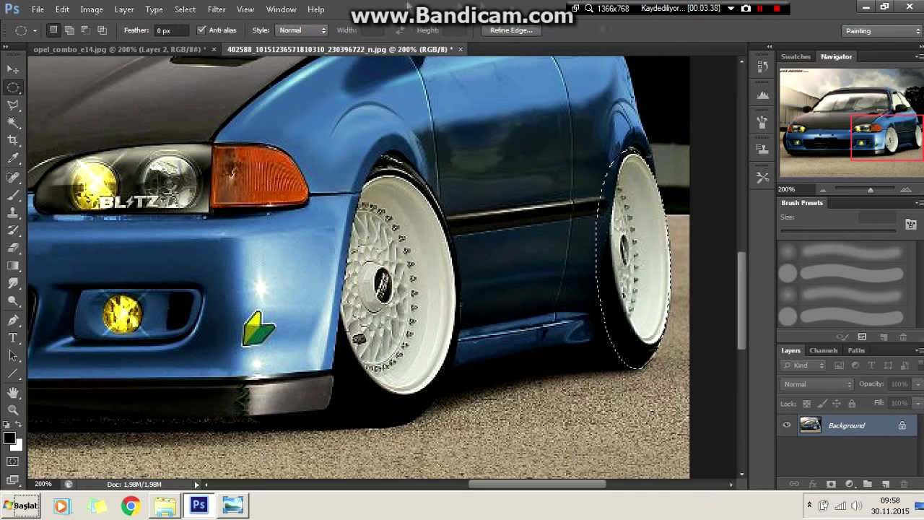
Paste the wheel into the van photo and scale it onto the rear arch
{"action": "key", "text": "ctrl+Tab"}
{"action": "key", "text": "ctrl+v"}
{"action": "key", "text": "ctrl+t"}
{"action": "left_click_drag", "start_coordinate": [433, 140], "coordinate": [457, 166]}
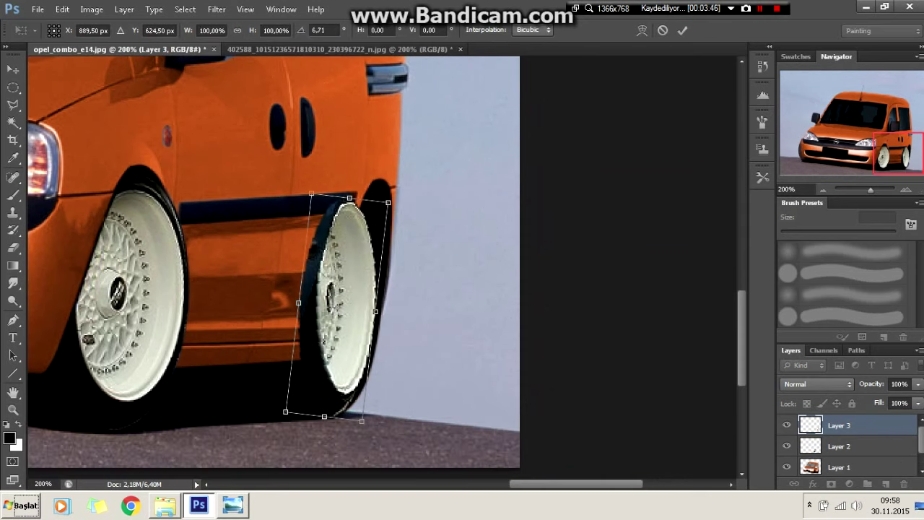
{"action": "left_click_drag", "start_coordinate": [388, 202], "coordinate": [406, 192]}
{"action": "left_click_drag", "start_coordinate": [323, 417], "coordinate": [344, 420]}
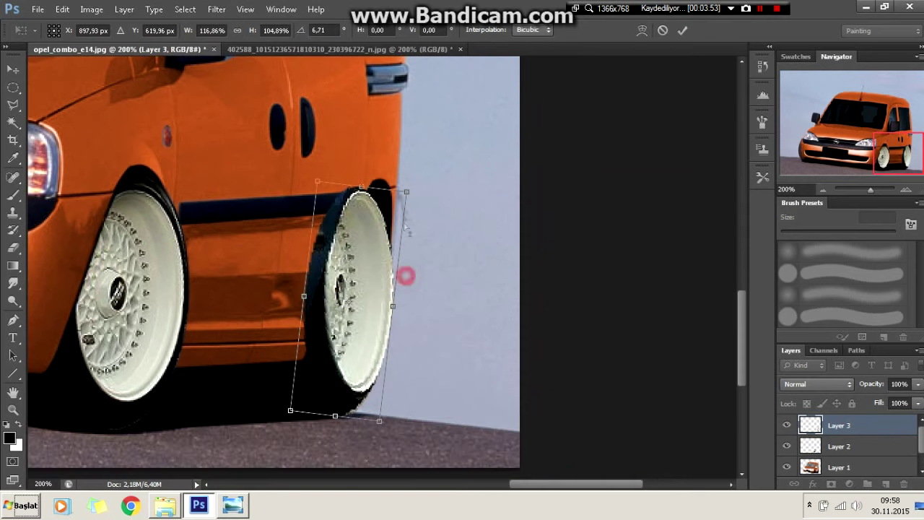
{"action": "left_click_drag", "start_coordinate": [405, 226], "coordinate": [395, 188]}
{"action": "key", "text": "Return"}
Lower the rear wheel layer's opacity and narrow the wheel to match the original
{"action": "key", "text": "e"}
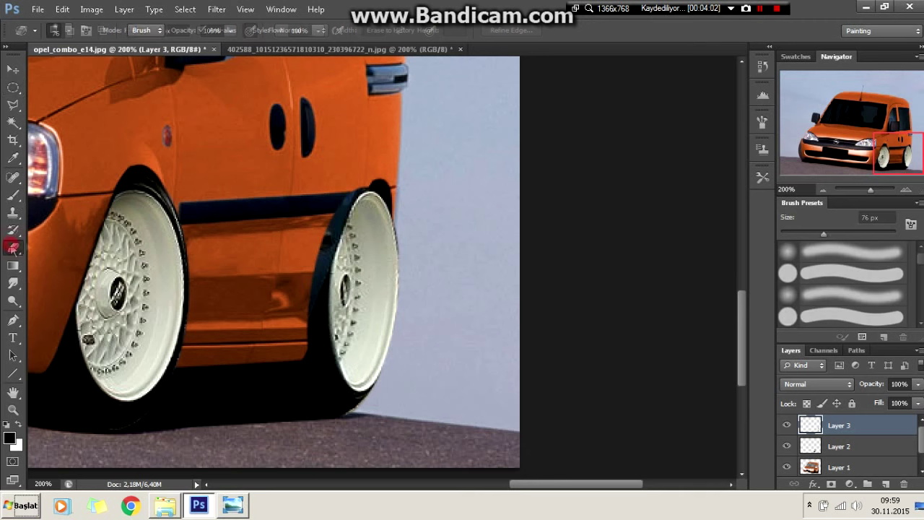
{"action": "key", "text": "l"}
{"action": "key", "text": "2"}
{"action": "key", "text": "6"}
{"action": "right_click", "coordinate": [360, 302]}
{"action": "left_click", "coordinate": [382, 399]}
{"action": "left_click_drag", "start_coordinate": [305, 301], "coordinate": [322, 301]}
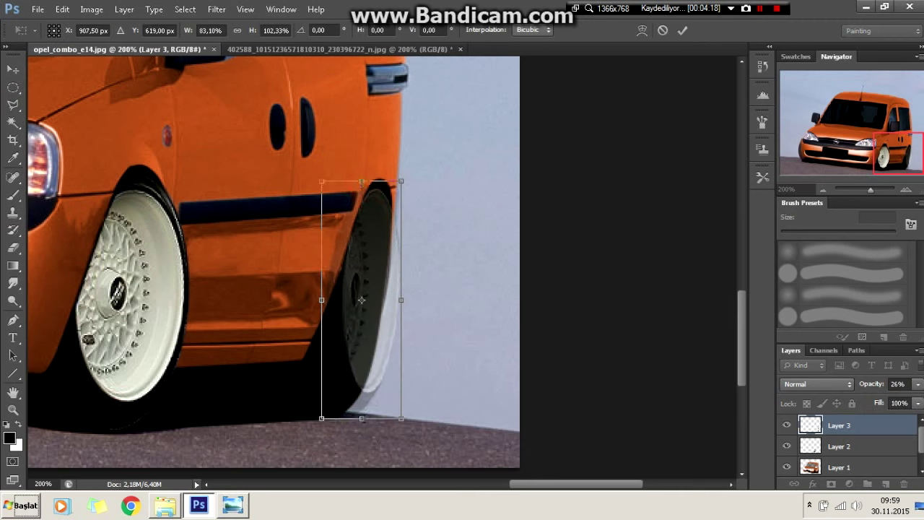
{"action": "left_click", "coordinate": [682, 31]}
Restore the rear wheel to full opacity, hide it, and lasso-select the rear arch edge
{"action": "key", "text": "0"}
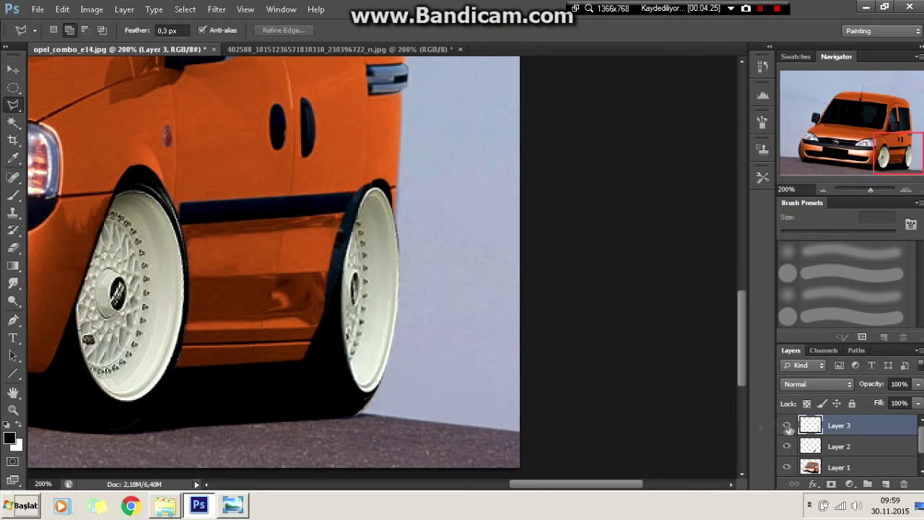
{"action": "left_click", "coordinate": [787, 425]}
{"action": "key", "text": "ctrl+plus"}
{"action": "scroll", "coordinate": [381, 196], "scroll_direction": "up", "scroll_amount": 3}
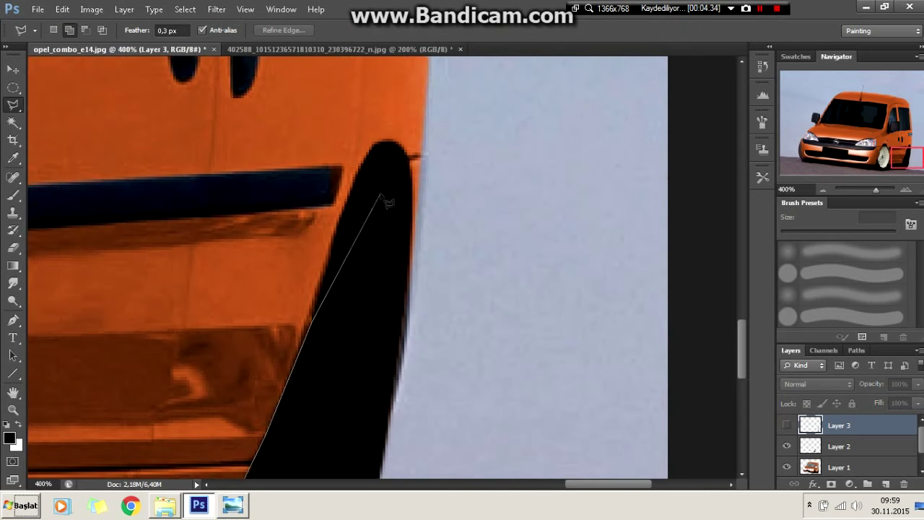
{"action": "key", "text": "ctrl+minus"}
{"action": "key", "text": "Return"}
Show the rear wheel layer again and delete the overlap so it tucks behind the body
{"action": "left_click", "coordinate": [787, 425]}
{"action": "key", "text": "ctrl+plus"}
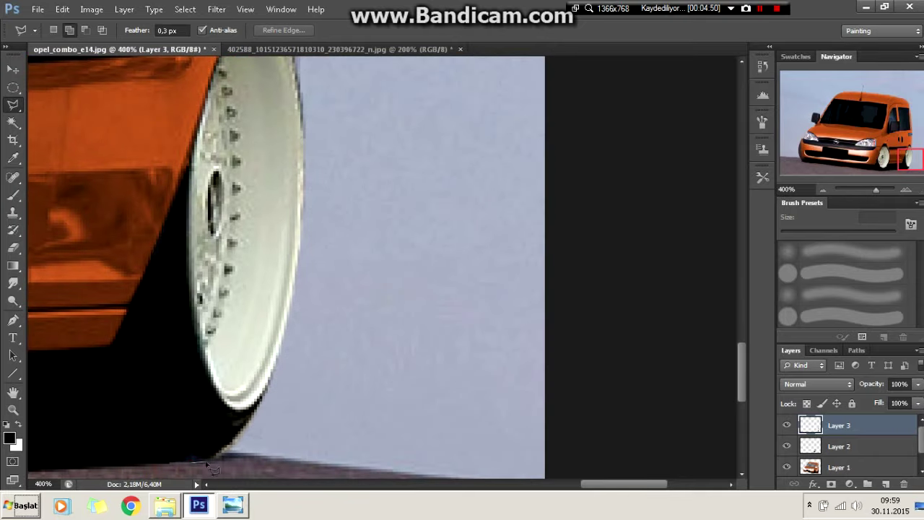
{"action": "key", "text": "ctrl+minus"}
{"action": "key", "text": "ctrl+minus"}
{"action": "key", "text": "ctrl+minus"}
{"action": "key", "text": "ctrl+minus"}
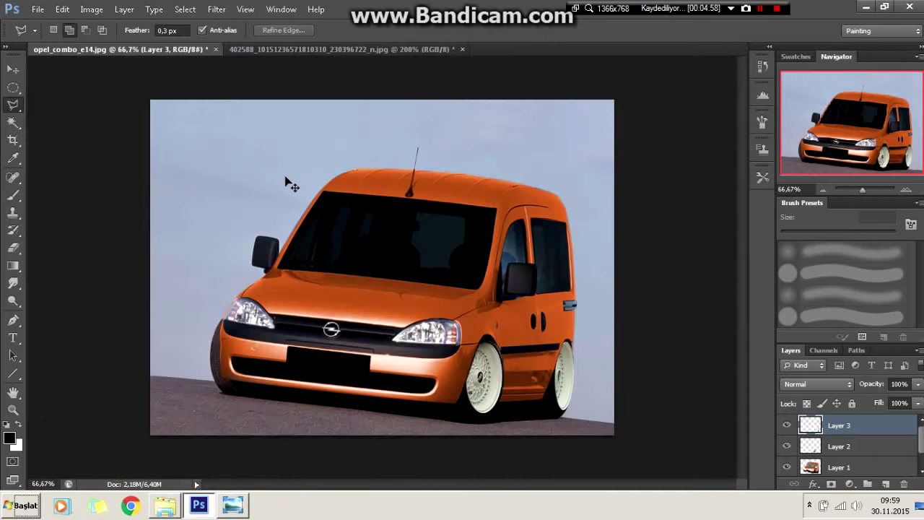
{"action": "key", "text": "ctrl+plus"}
{"action": "key", "text": "ctrl+plus"}
{"action": "key", "text": "ctrl+plus"}
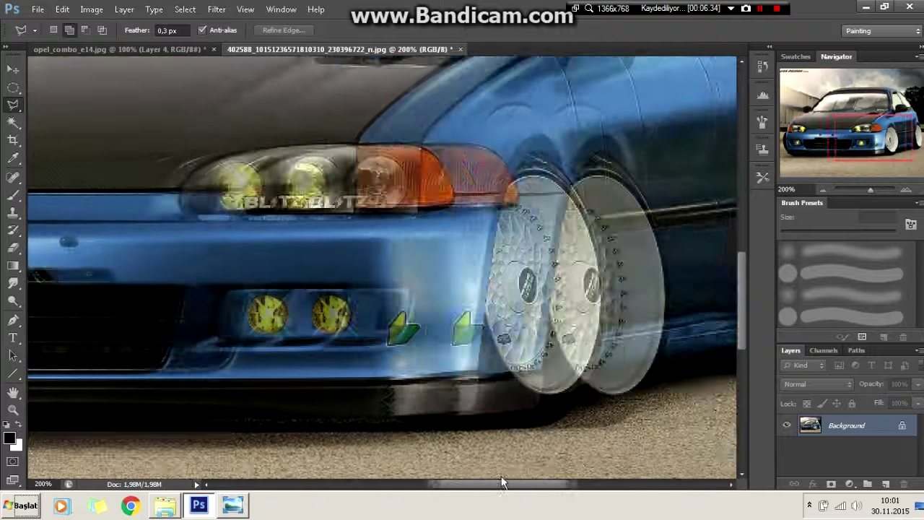
Place the Honda side skirt along the van's sill, rotated about 5.9°
{"action": "left_click_drag", "start_coordinate": [417, 485], "coordinate": [547, 483]}
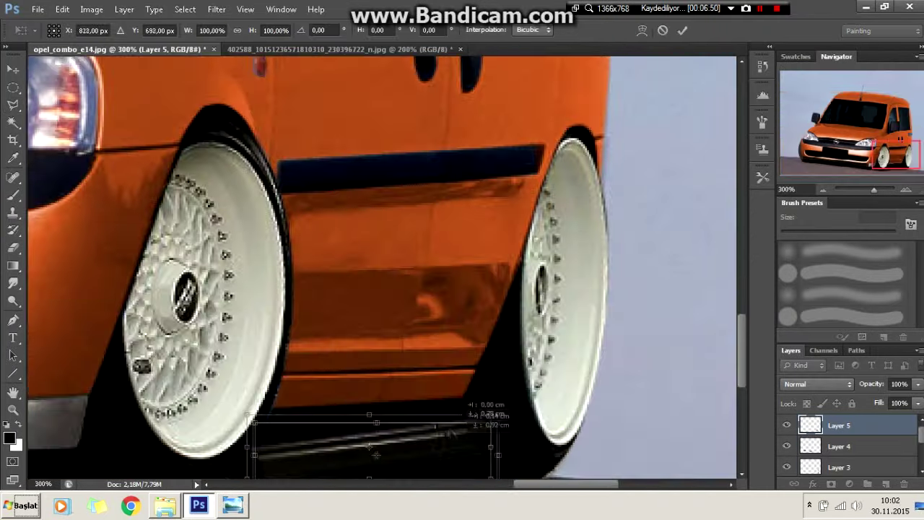
{"action": "left_click_drag", "start_coordinate": [453, 433], "coordinate": [526, 372]}
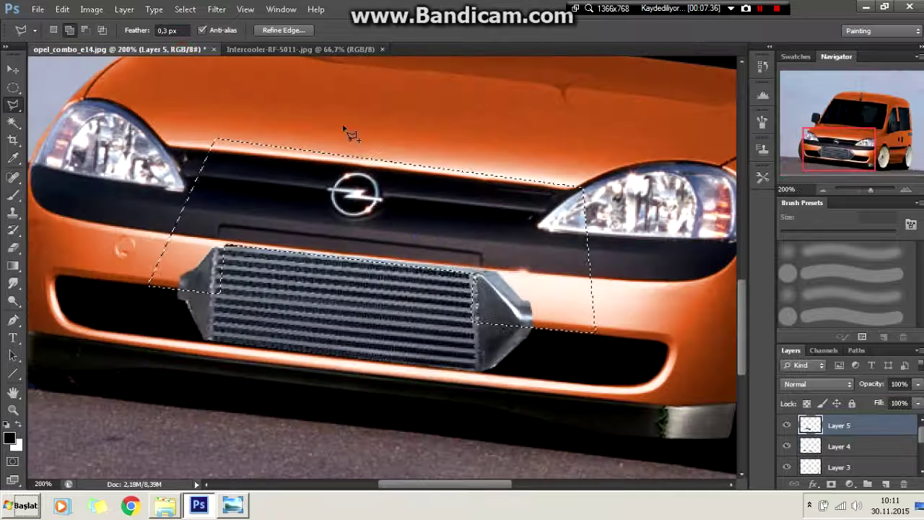
Delete the intercooler's end caps, set 61% opacity, and touch up with Brush and Eraser
{"action": "key", "text": "Delete"}
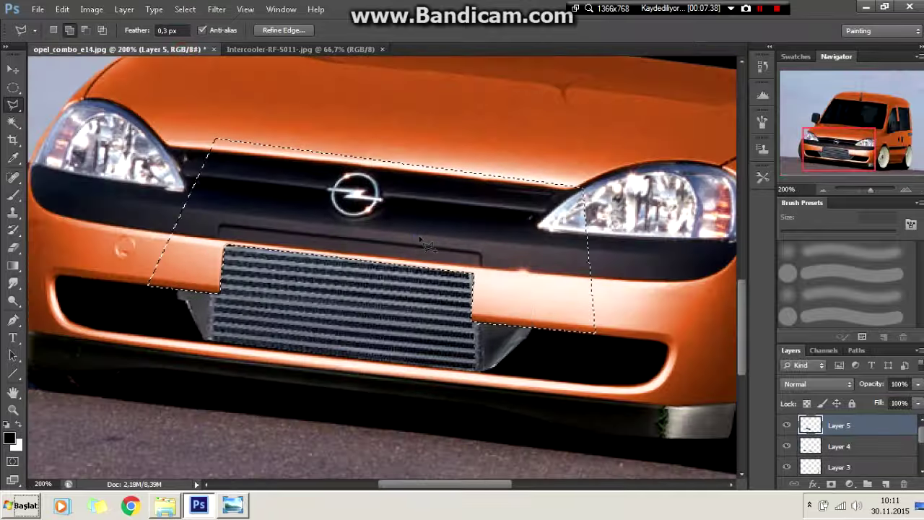
{"action": "left_click_drag", "start_coordinate": [918, 384], "coordinate": [899, 390]}
{"action": "key", "text": "b"}
{"action": "left_click", "coordinate": [68, 31]}
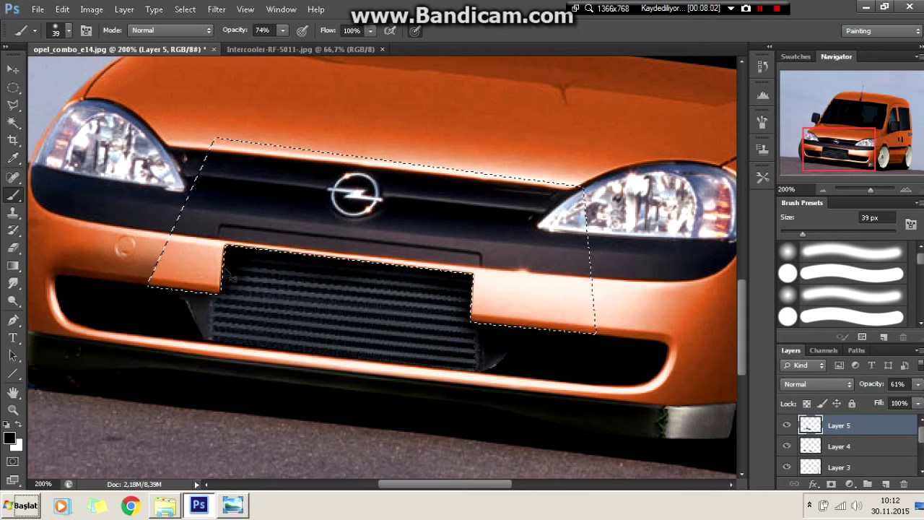
{"action": "key", "text": "e"}
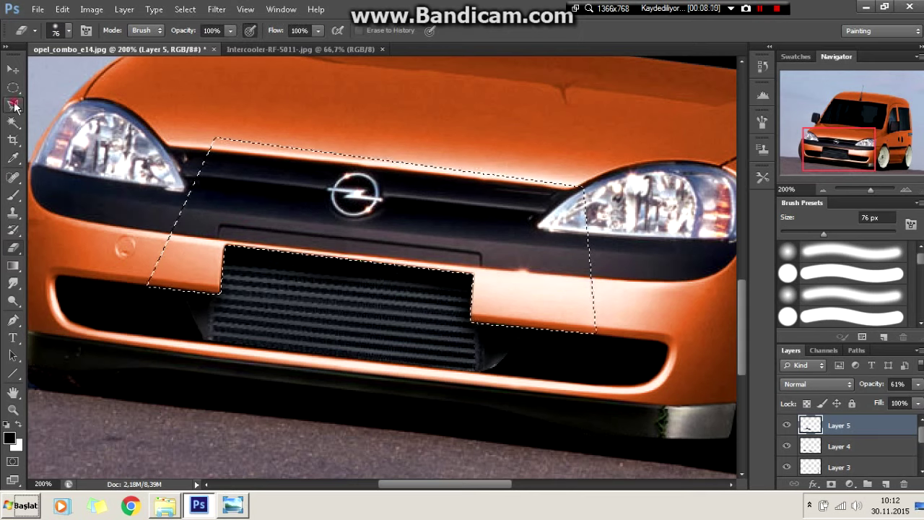